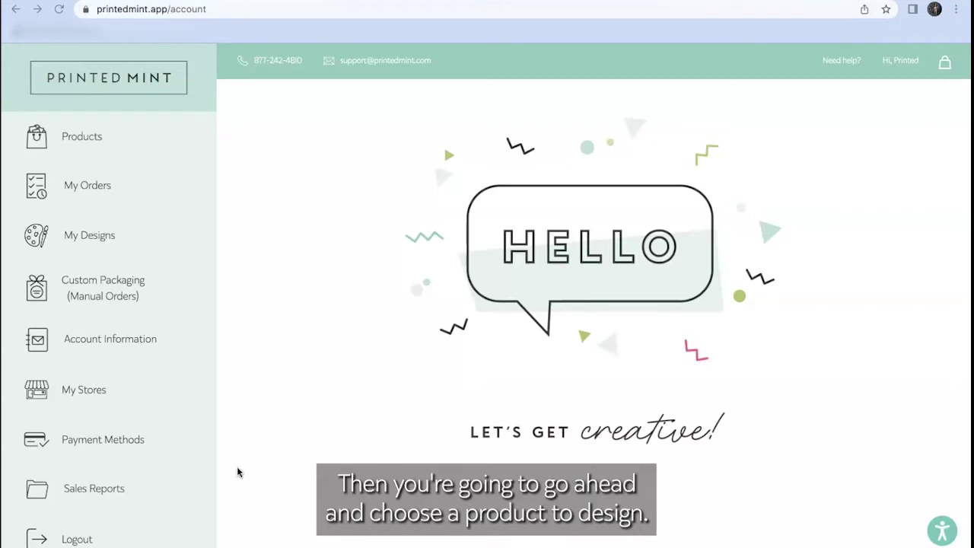
- Open the Coaster Hardboard Back from the product catalogue in the design editor
left_click(80, 137)
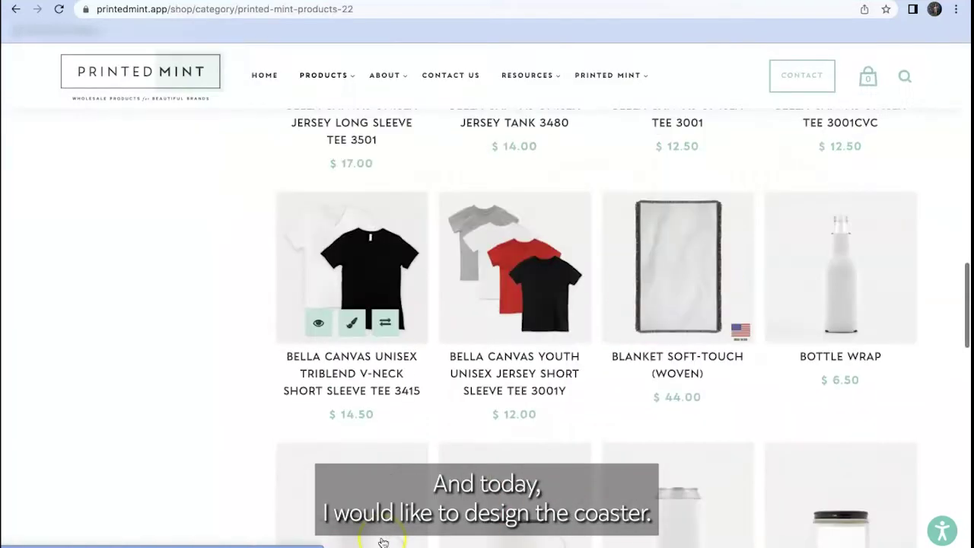
scroll(386, 532, "down", 5)
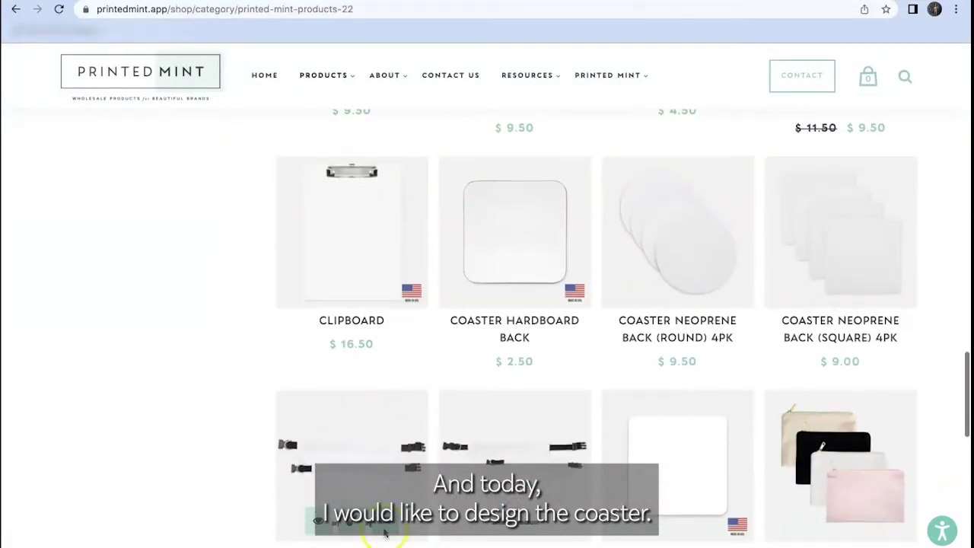
left_click(491, 268)
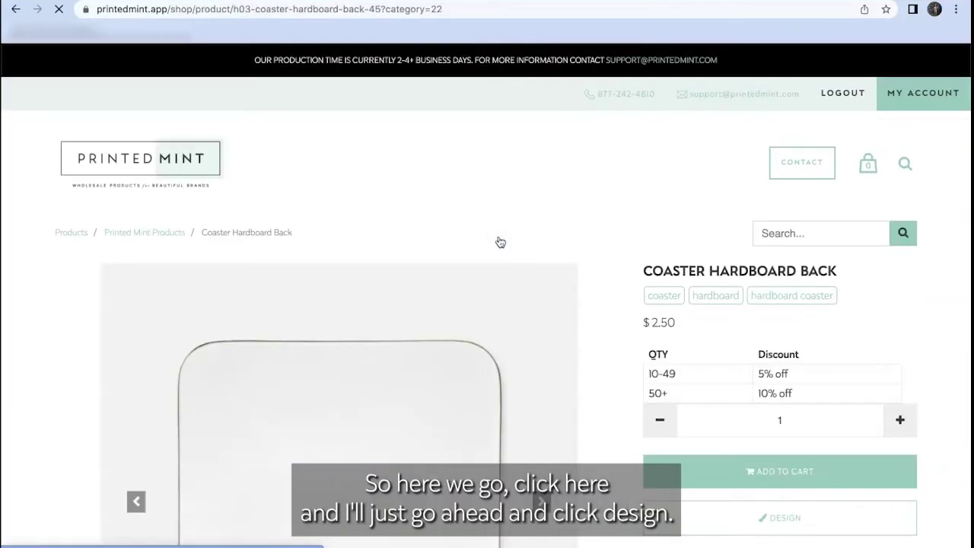
scroll(532, 415, "down", 3)
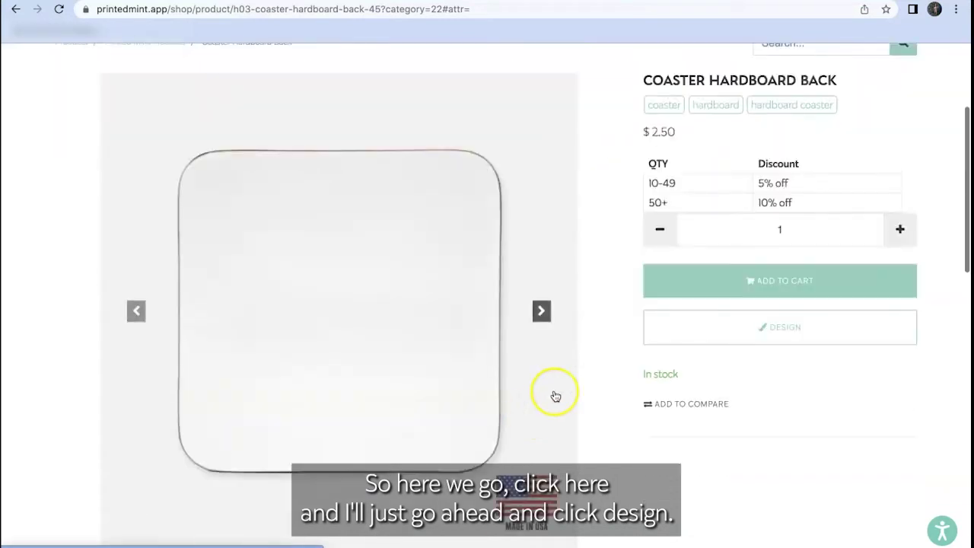
left_click(748, 329)
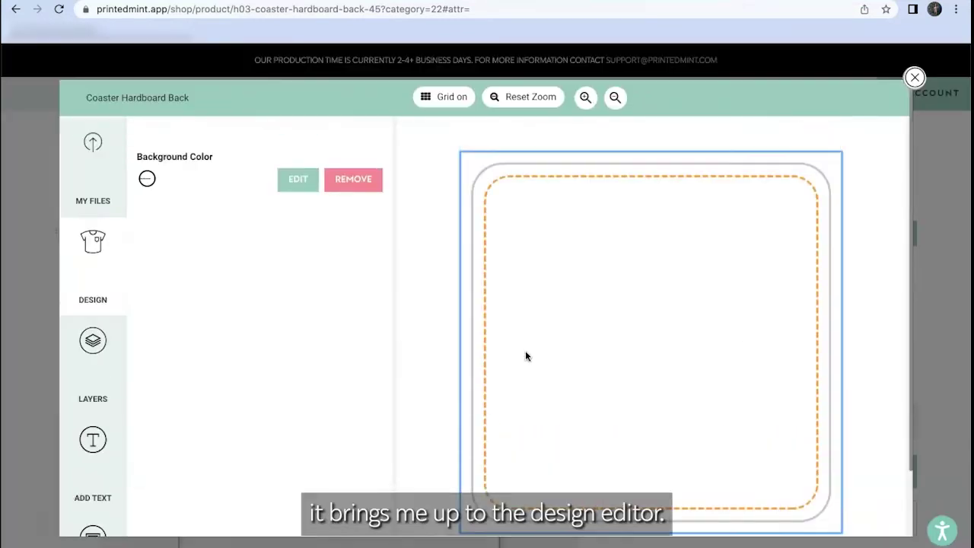
- Upload the stripes image to the design files and place it on the coaster
left_click(92, 173)
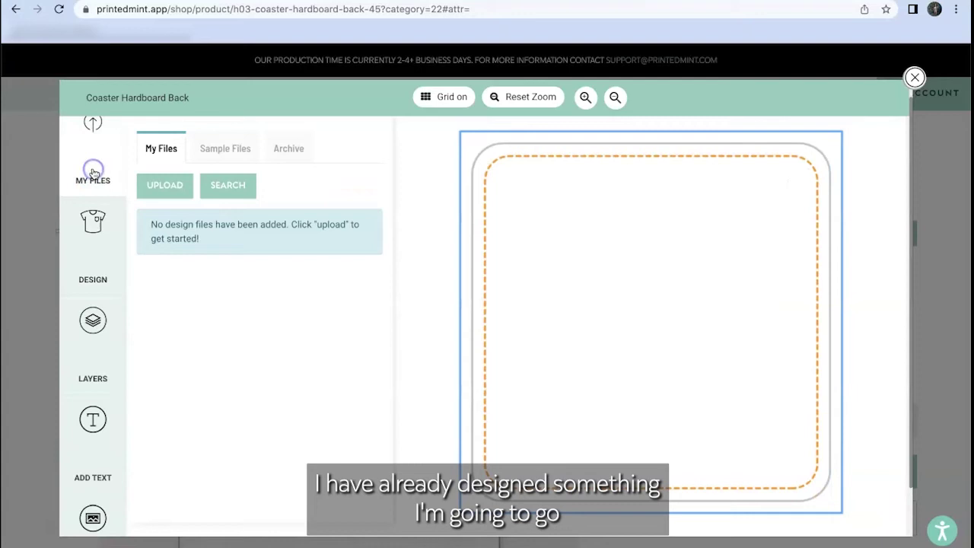
left_click(152, 186)
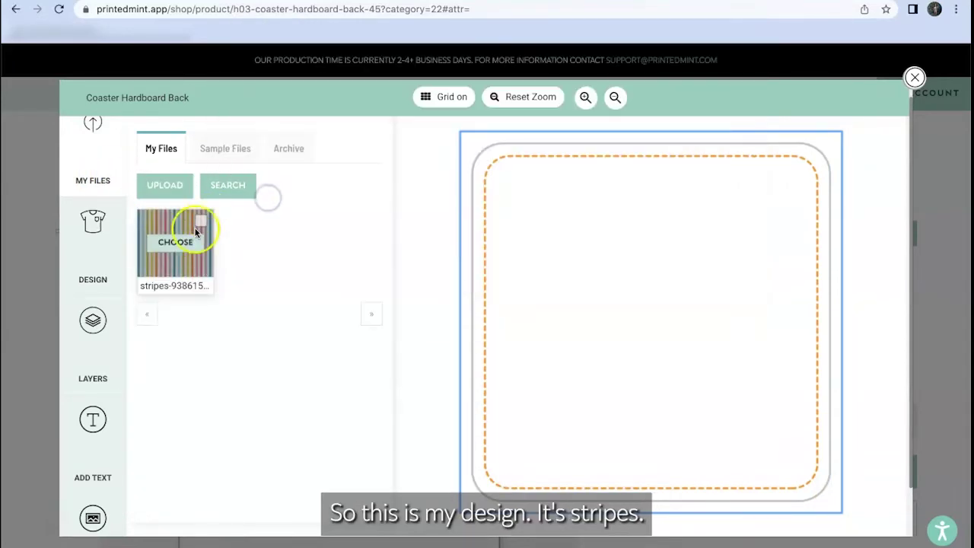
left_click(176, 242)
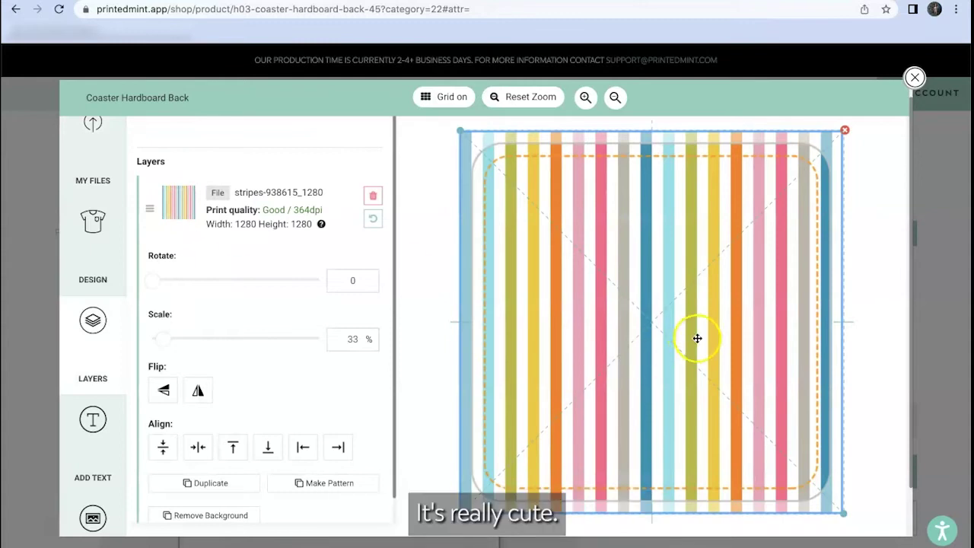
- Accept the stripes design as placed and continue to the coaster's product details
scroll(456, 418, "down", 2)
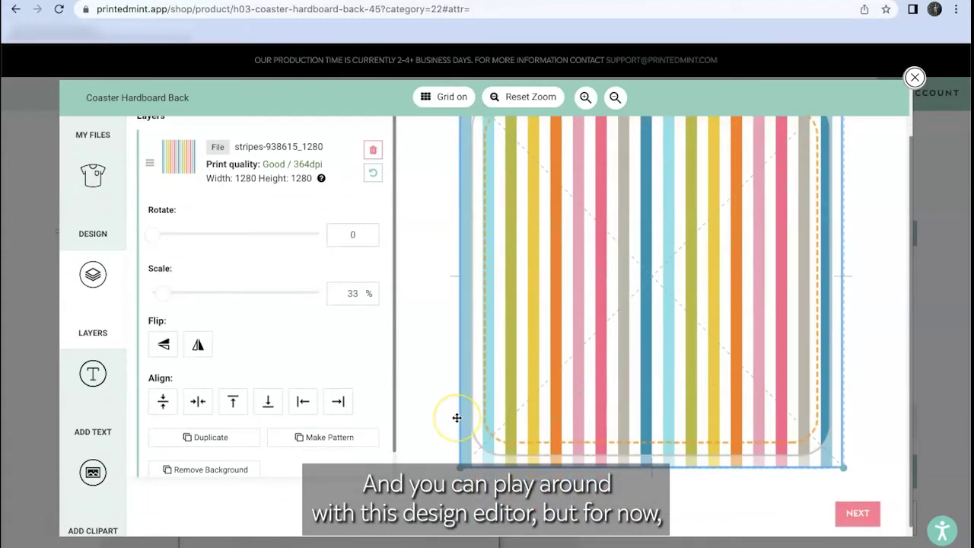
scroll(456, 418, "down", 1)
scroll(586, 377, "up", 2)
scroll(590, 377, "down", 2)
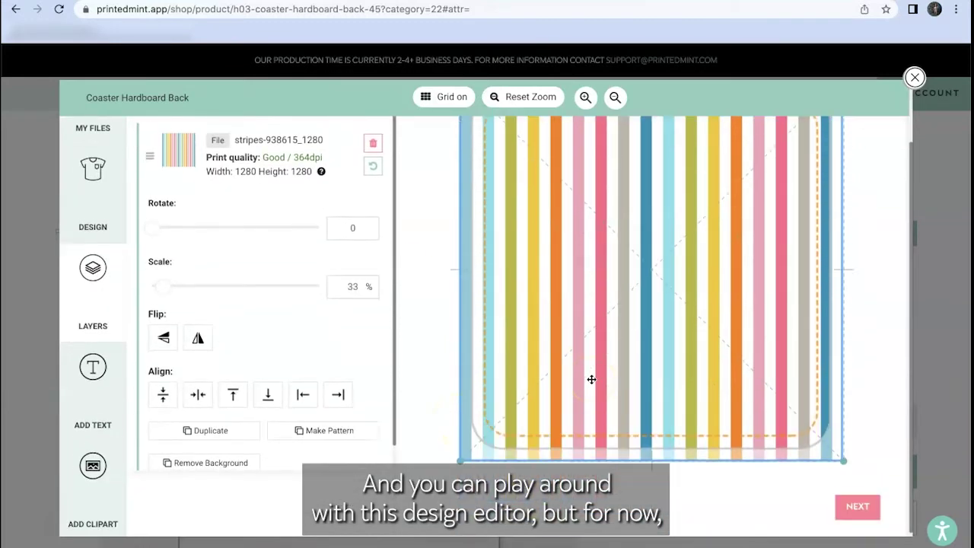
left_click(864, 503)
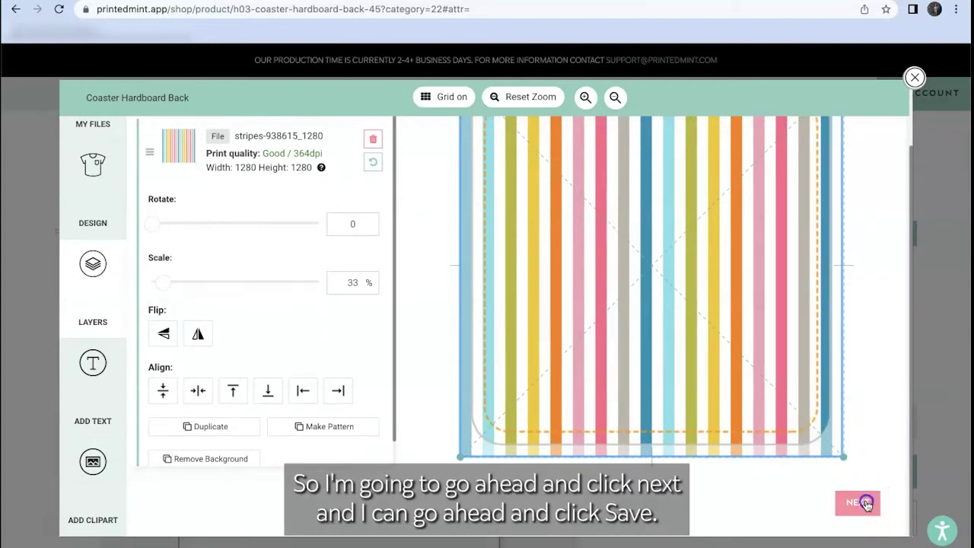
left_click(871, 513)
- Review the title and saving options in the product details and add the striped coaster to the cart
scroll(566, 342, "up", 1)
left_click_drag(241, 191, 330, 191)
left_click(328, 191)
scroll(482, 294, "down", 3)
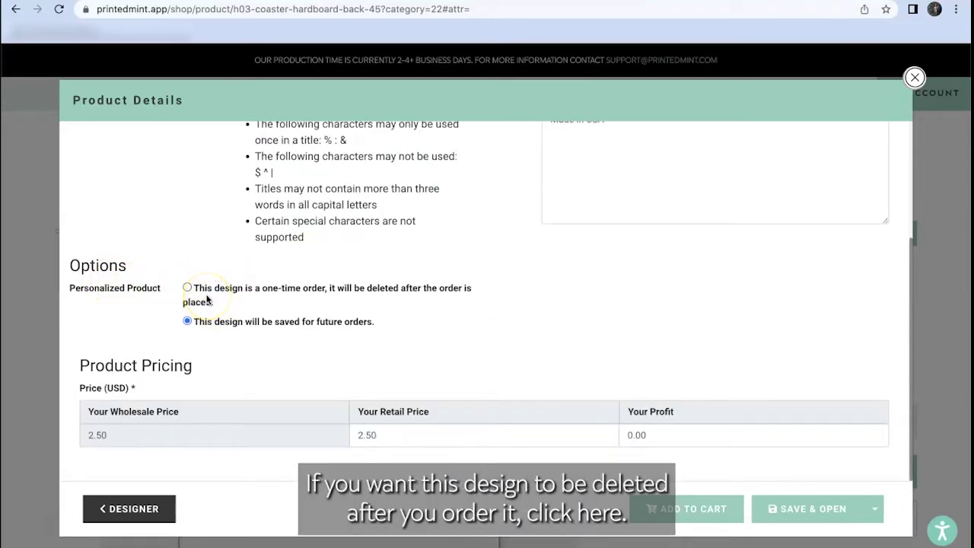
left_click(667, 514)
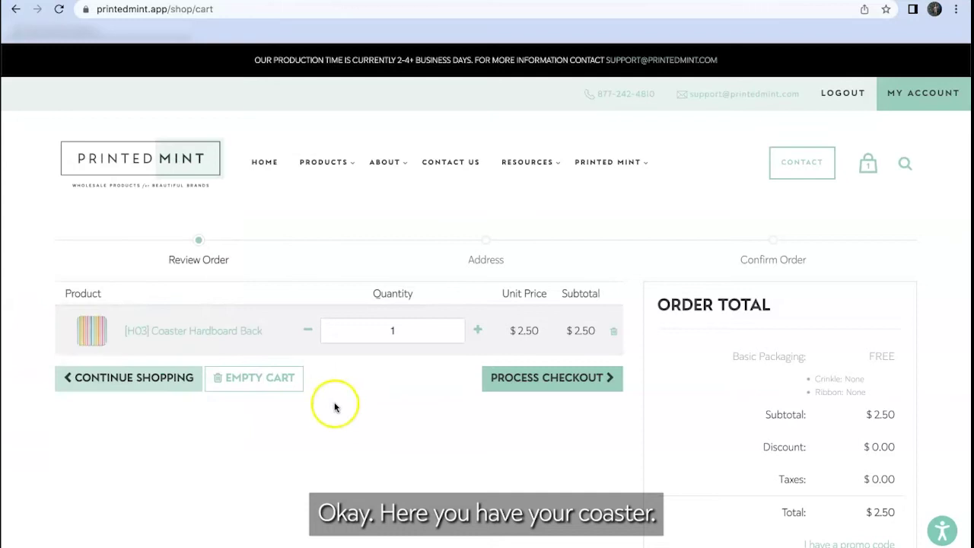
- Raise the coaster quantity in the cart to 4 and check the subtotal
left_click(479, 335)
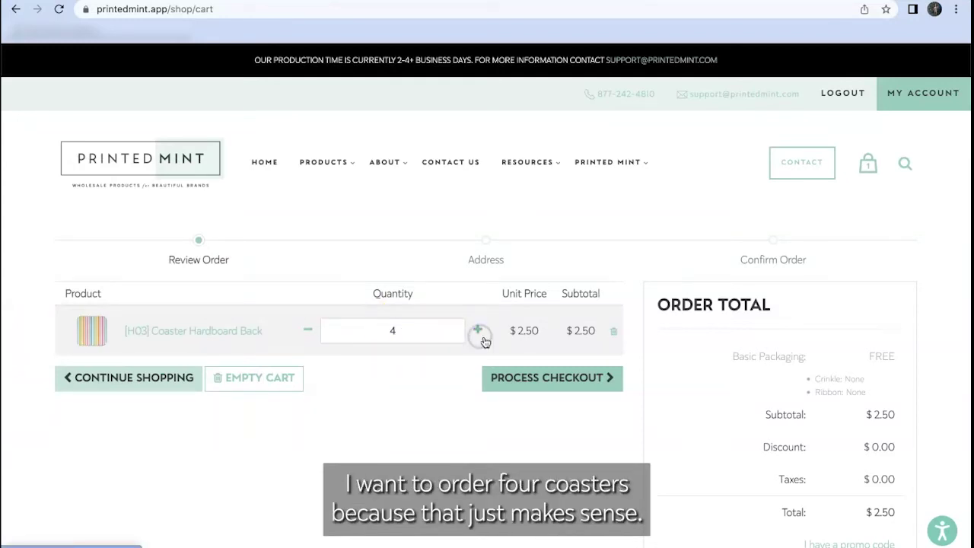
scroll(533, 319, "down", 1)
left_click(568, 308)
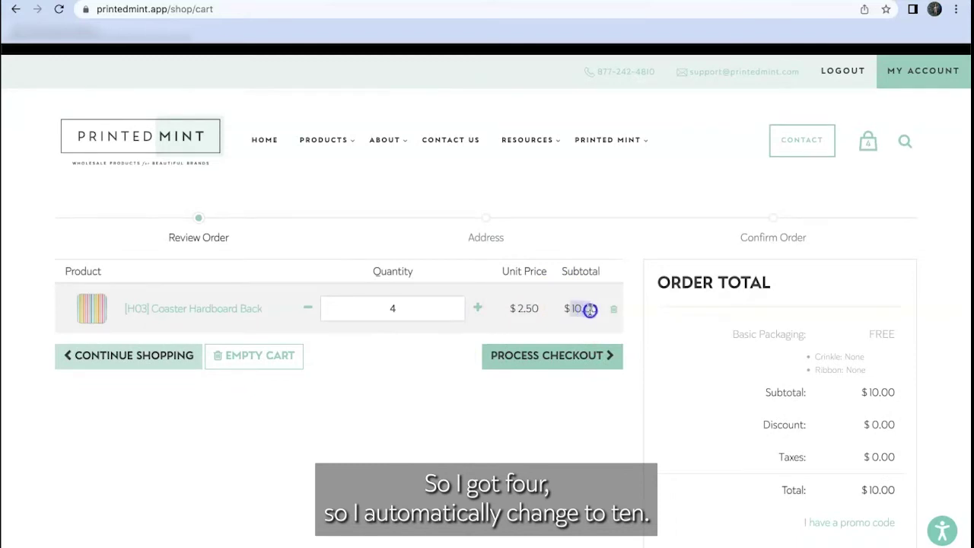
scroll(329, 394, "down", 2)
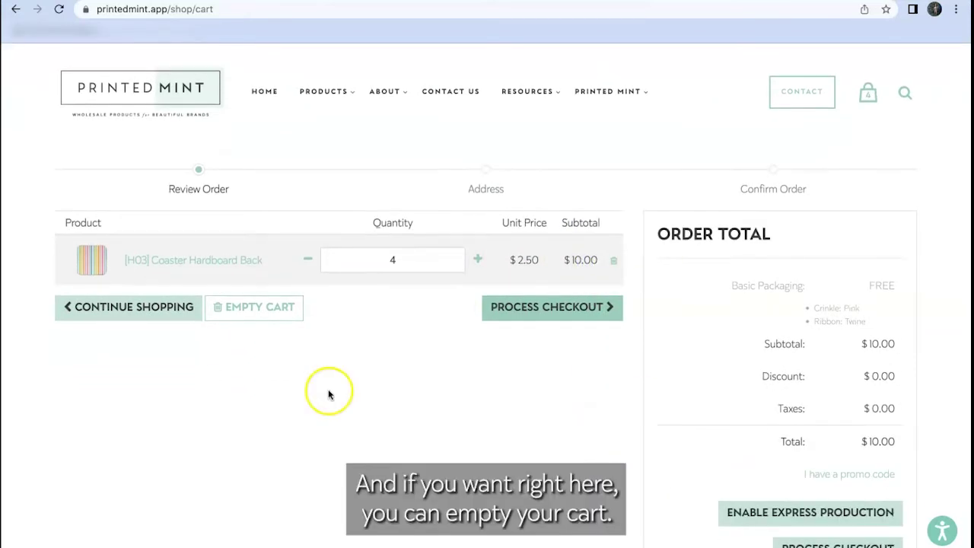
- Empty the cart and add the striped coaster back to it from the account's saved designs
left_click(253, 311)
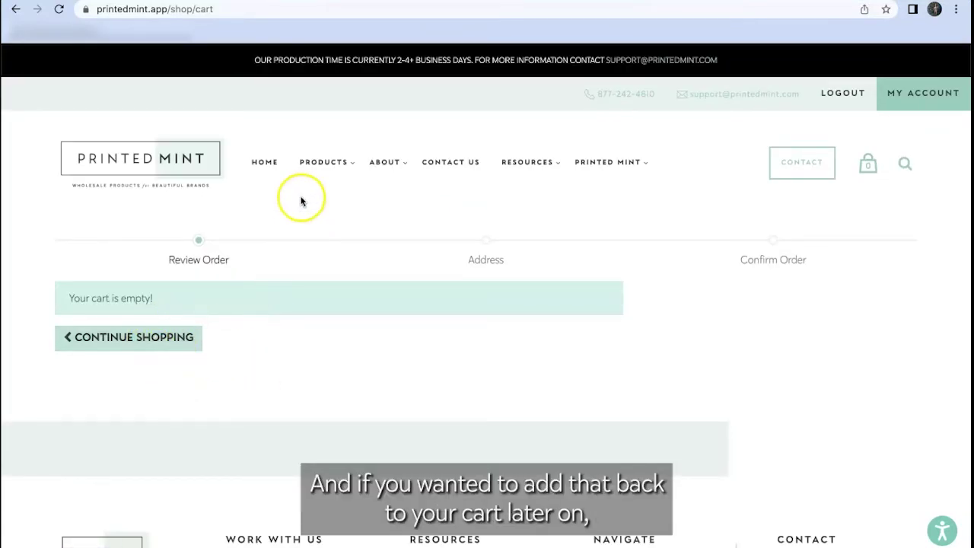
left_click(895, 95)
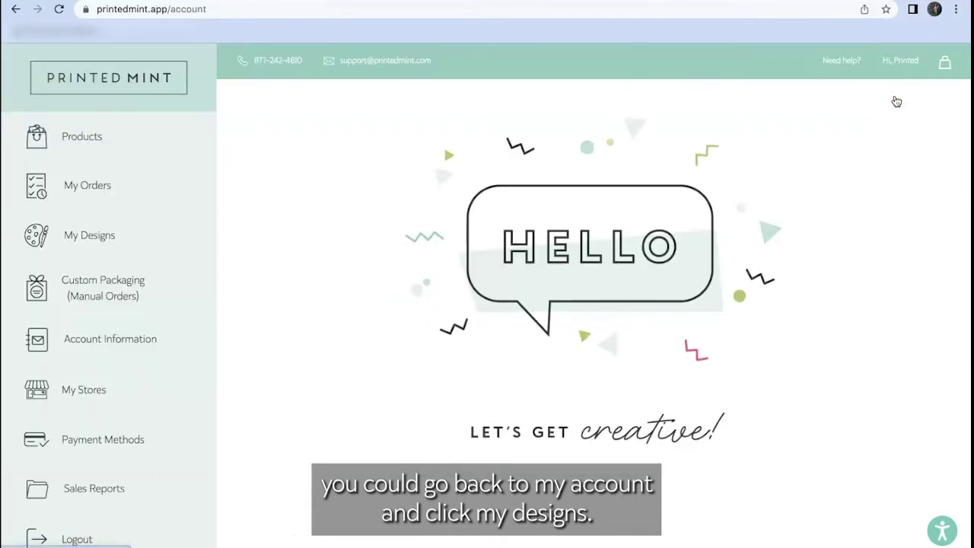
left_click(109, 248)
left_click(509, 224)
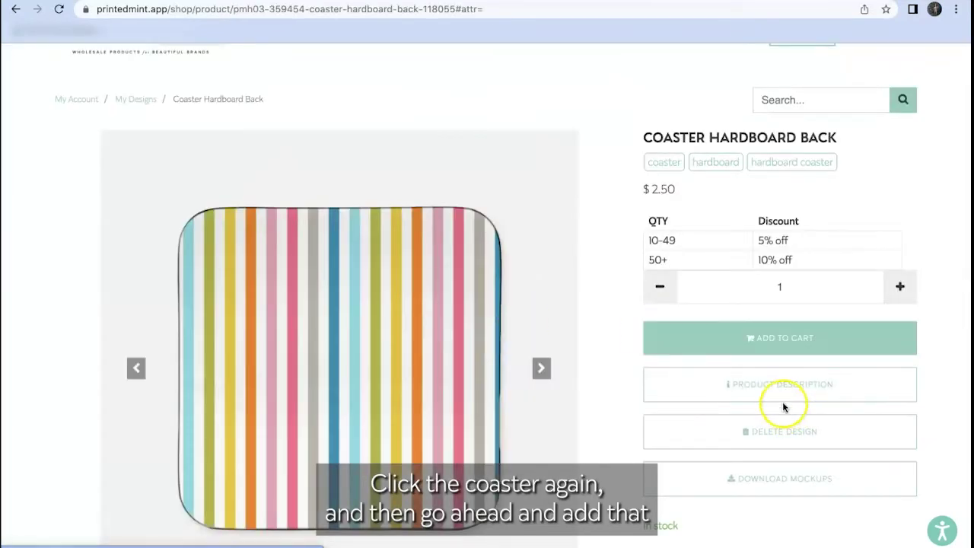
left_click(771, 349)
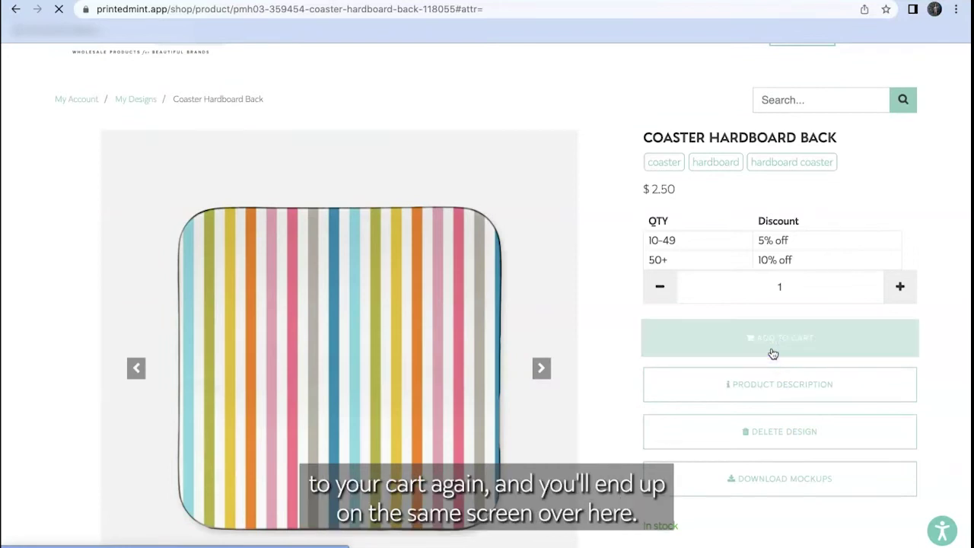
- Set the quantity of the re-added coaster to 4 and check the packaging details in the order total
left_click(482, 328)
left_click(482, 328)
left_click(482, 327)
scroll(724, 256, "down", 2)
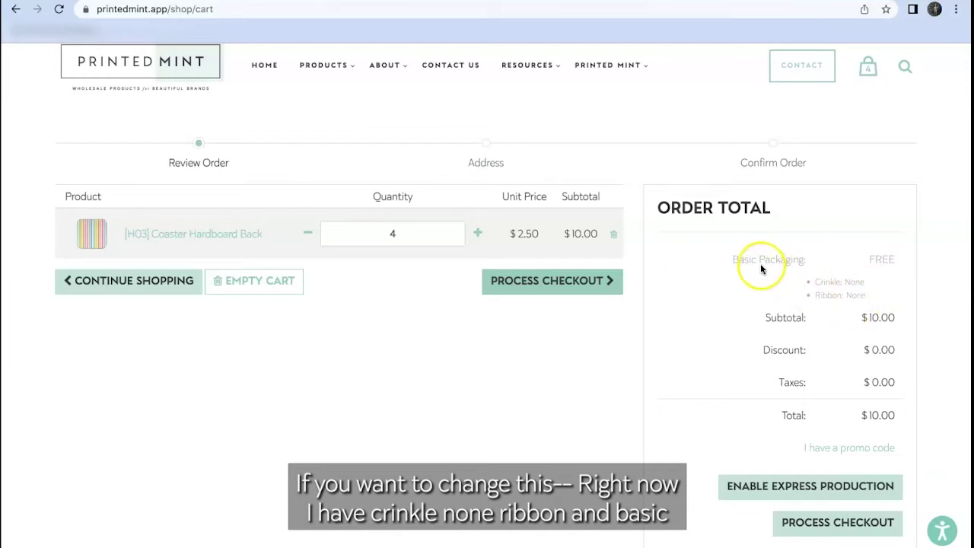
scroll(837, 322, "up", 2)
scroll(836, 322, "down", 1)
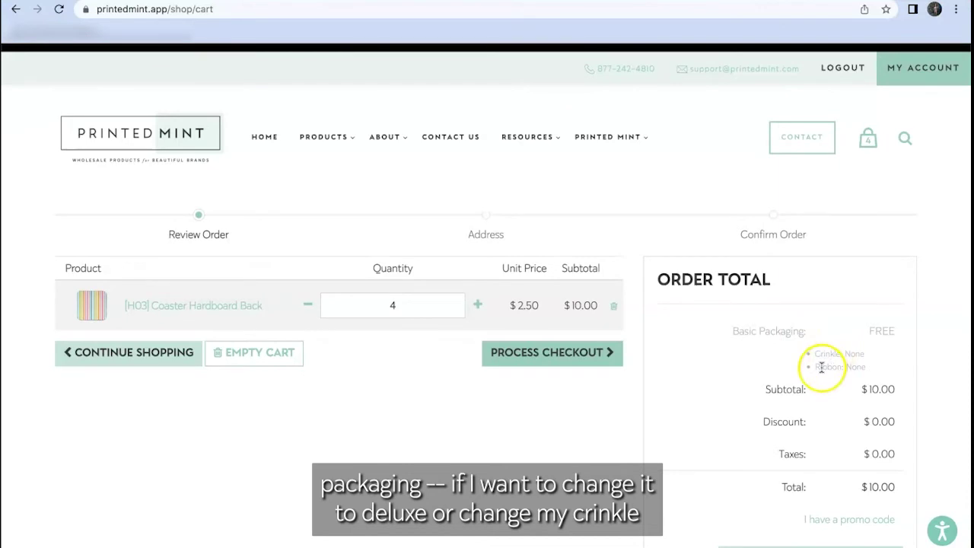
scroll(753, 340, "up", 1)
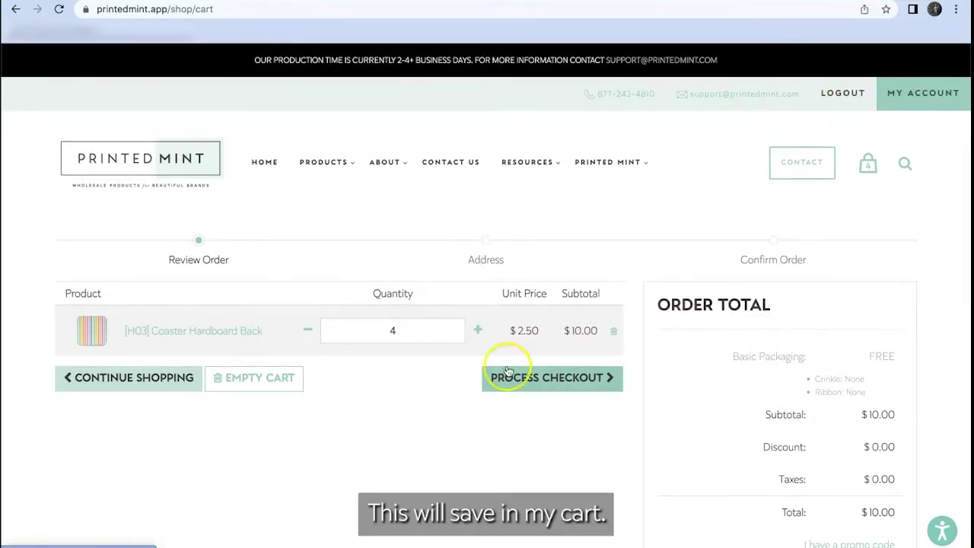
- In the account's custom packaging settings for manual orders, choose Pink crinkle paper and the Twine ribbon
left_click(947, 93)
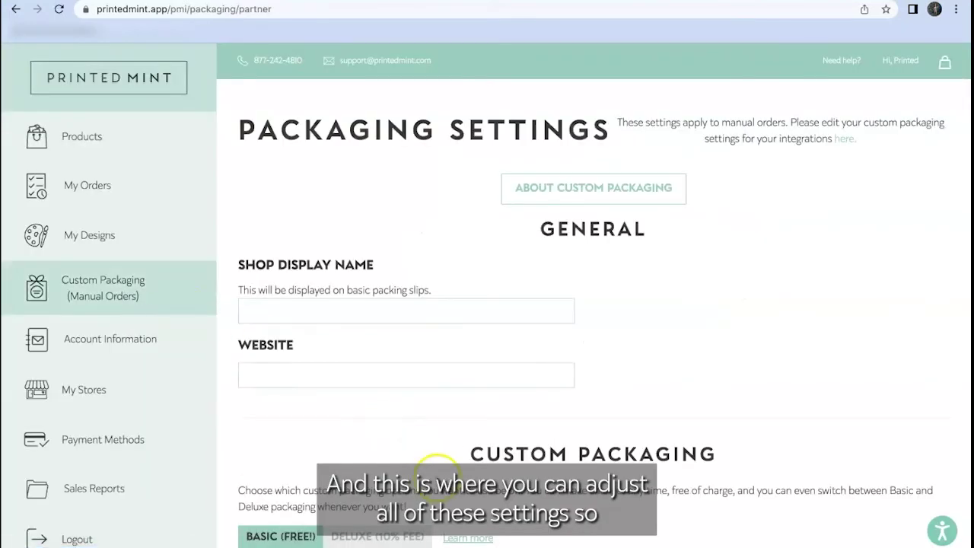
scroll(437, 466, "down", 6)
left_click(449, 270)
left_click(367, 440)
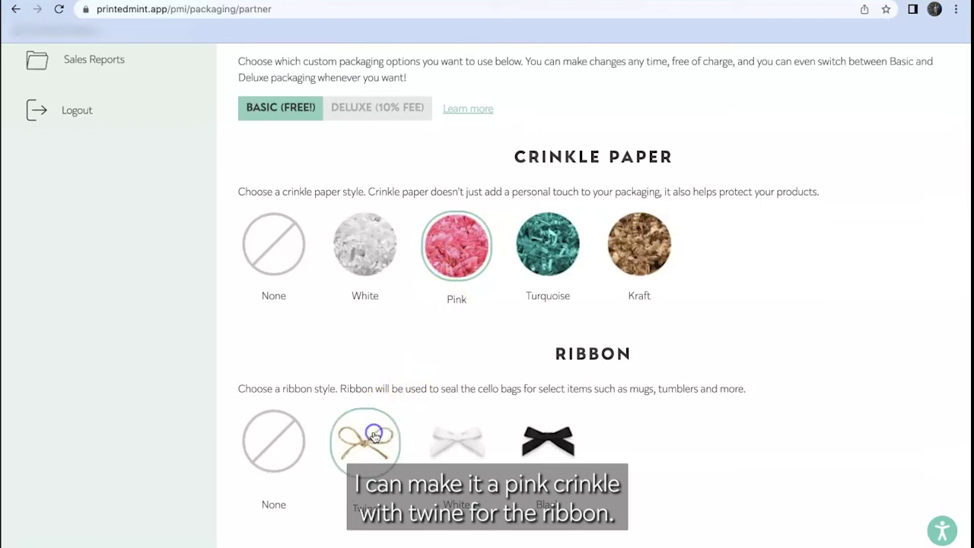
- Try the Deluxe packaging option and save the packaging settings
scroll(382, 544, "down", 2)
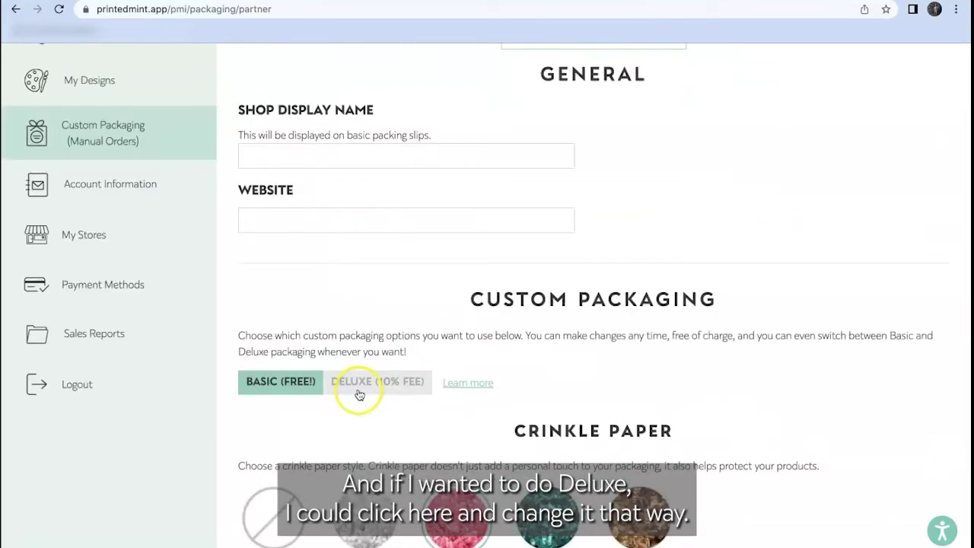
left_click(357, 388)
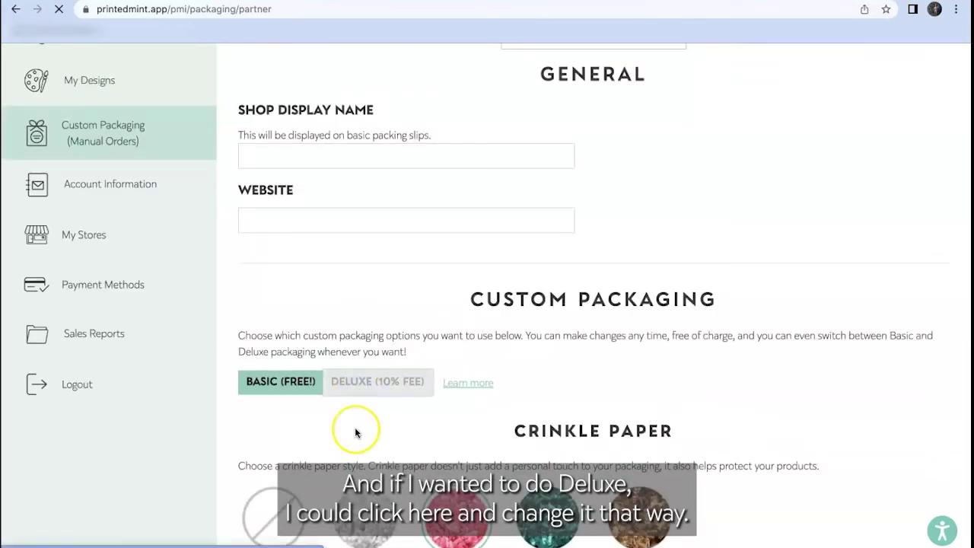
scroll(354, 431, "down", 3)
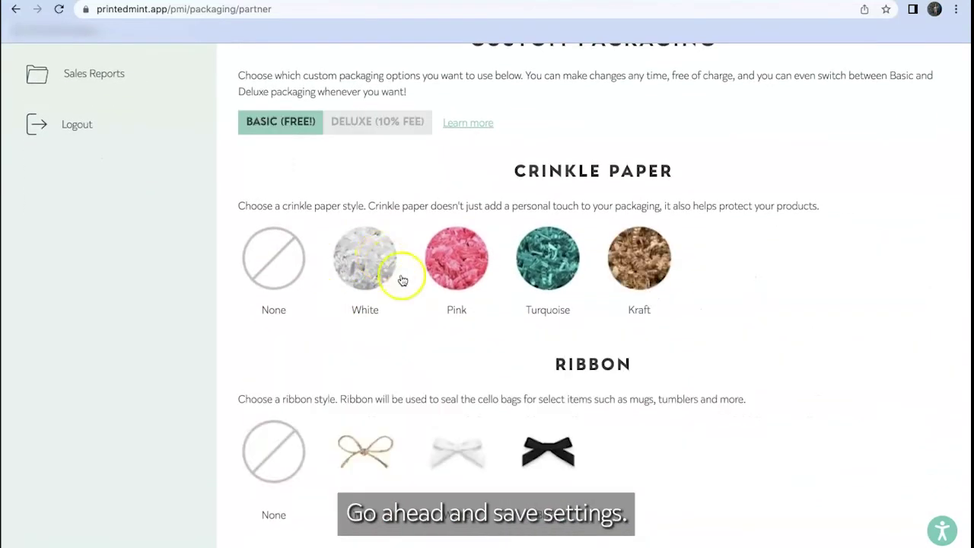
scroll(532, 457, "down", 3)
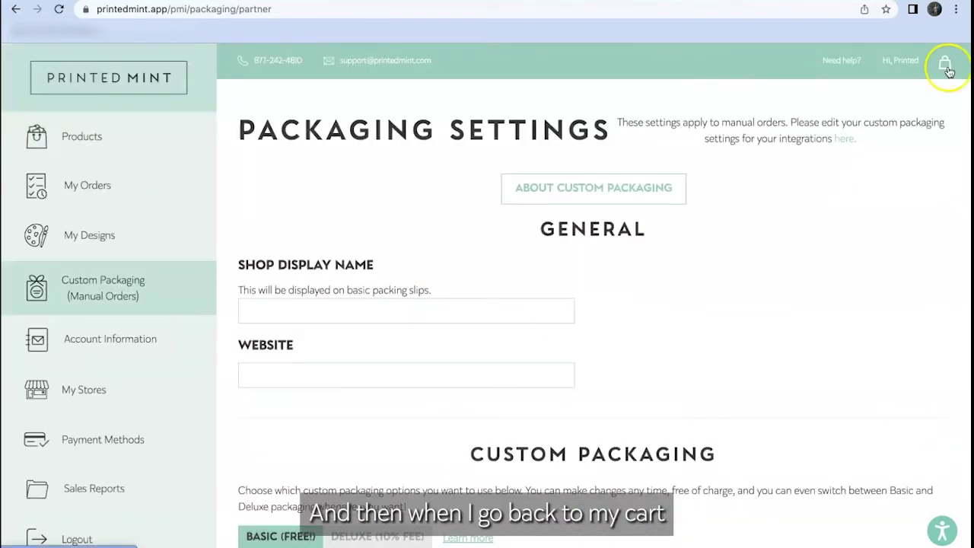
- Return to the cart and review the packaging, express production and note options for the order
left_click(946, 69)
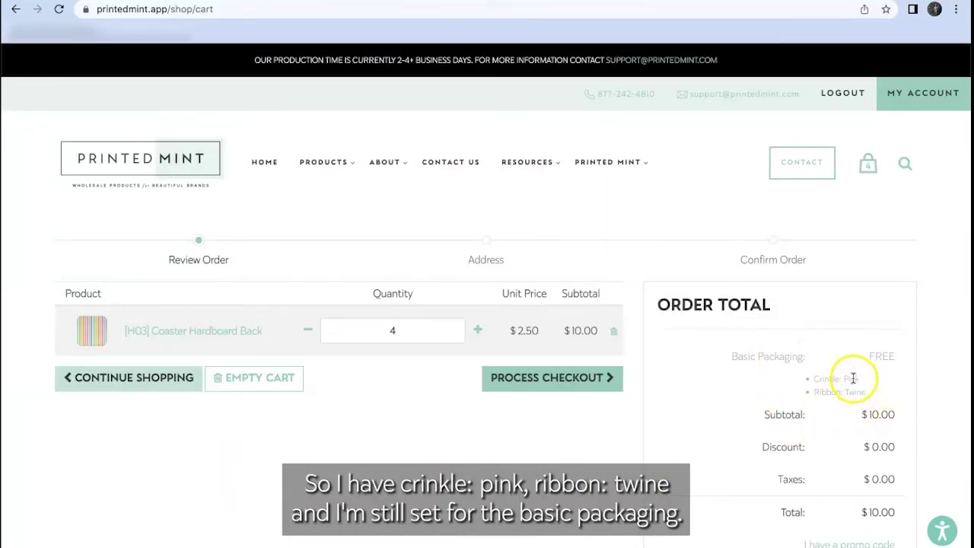
scroll(870, 364, "down", 1)
scroll(870, 365, "down", 3)
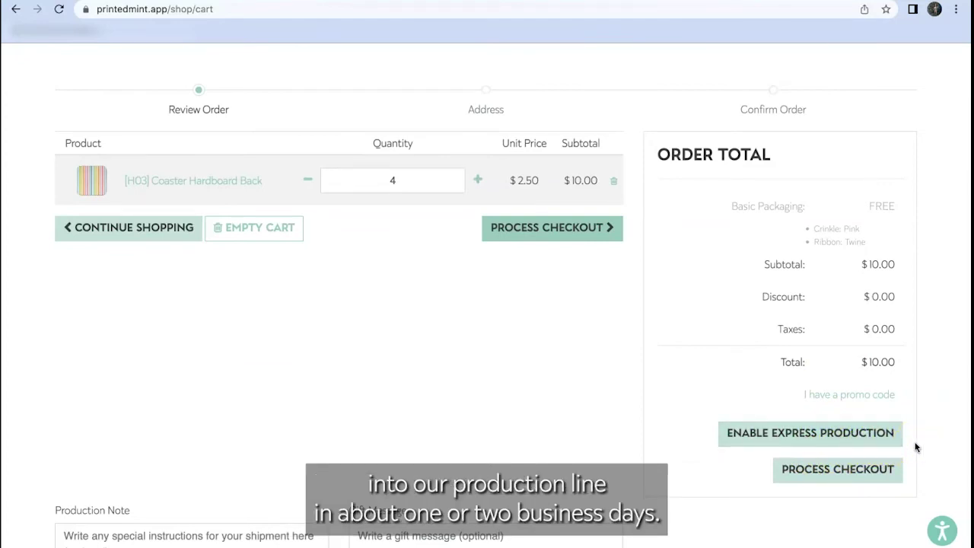
left_click(765, 486)
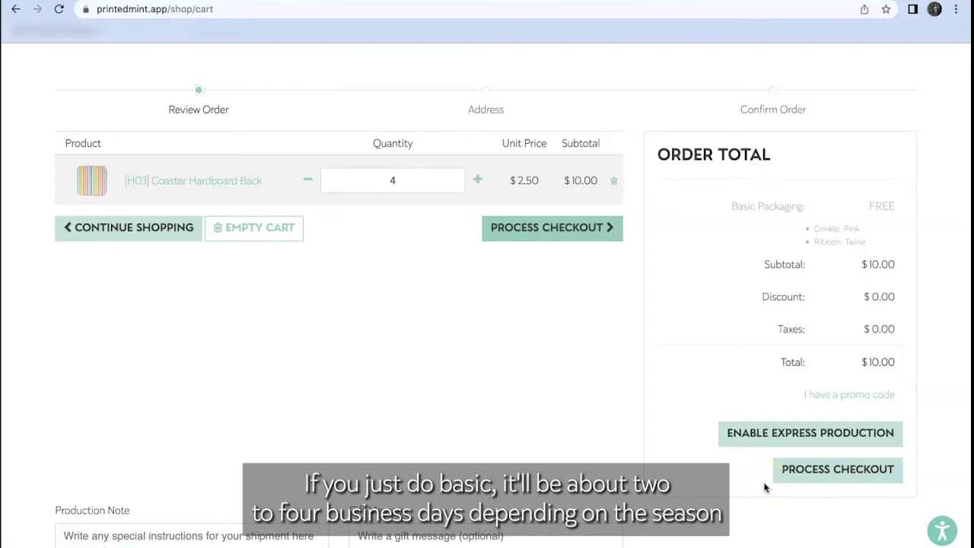
scroll(701, 469, "down", 2)
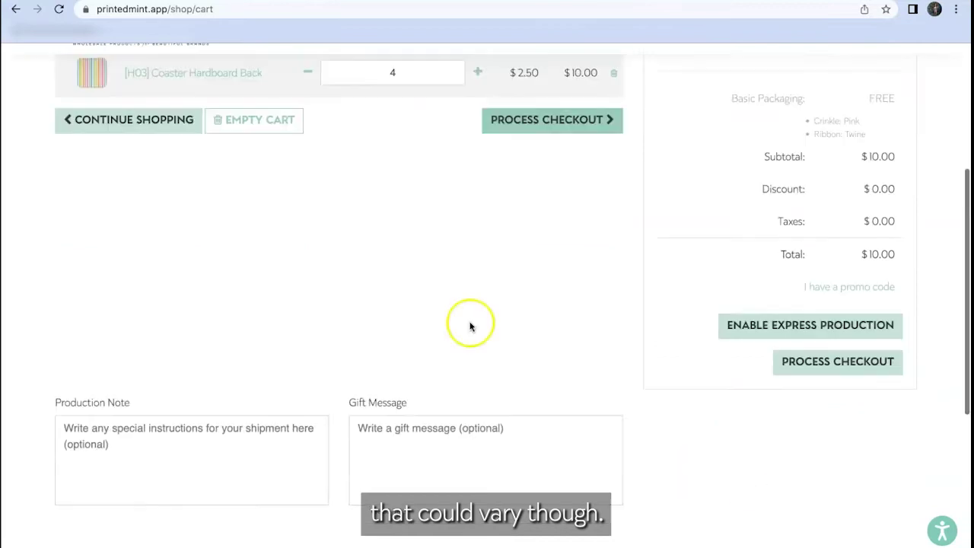
- Try entering a production note for the order and clear it again
left_click(117, 455)
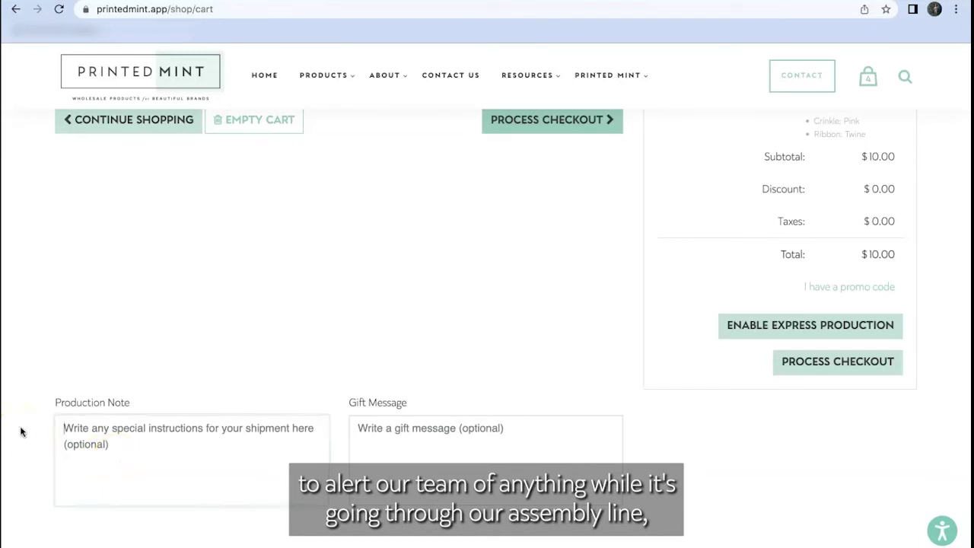
type("c")
key("BackSpace")
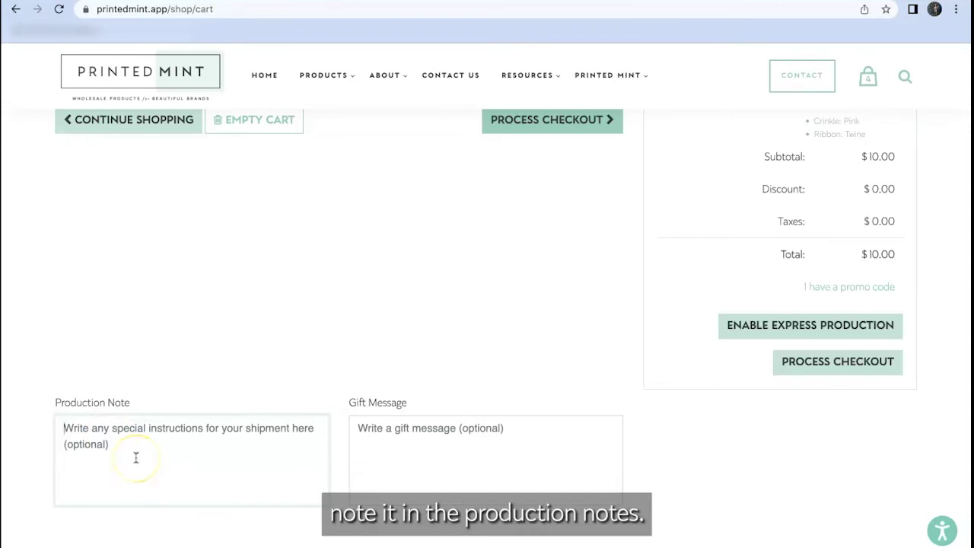
left_click(464, 460)
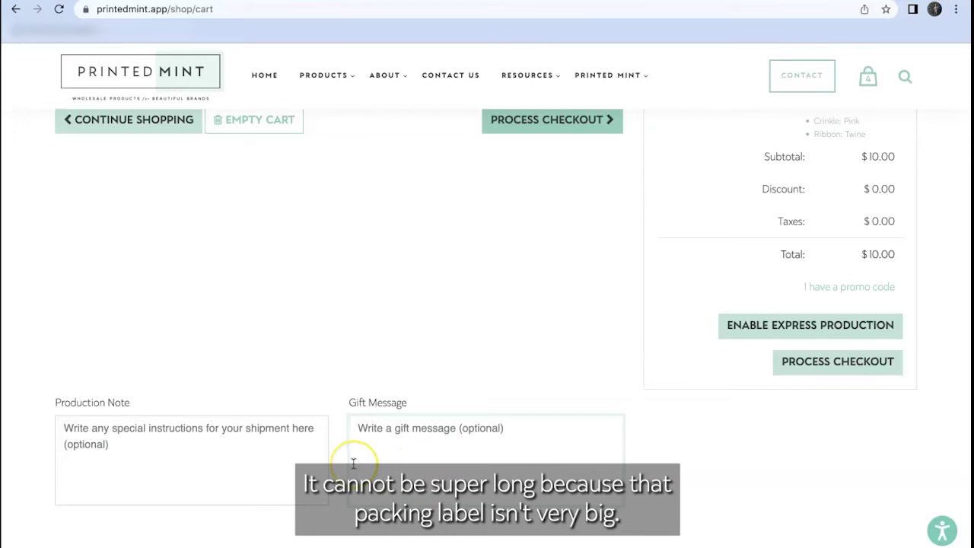
scroll(420, 369, "up", 1)
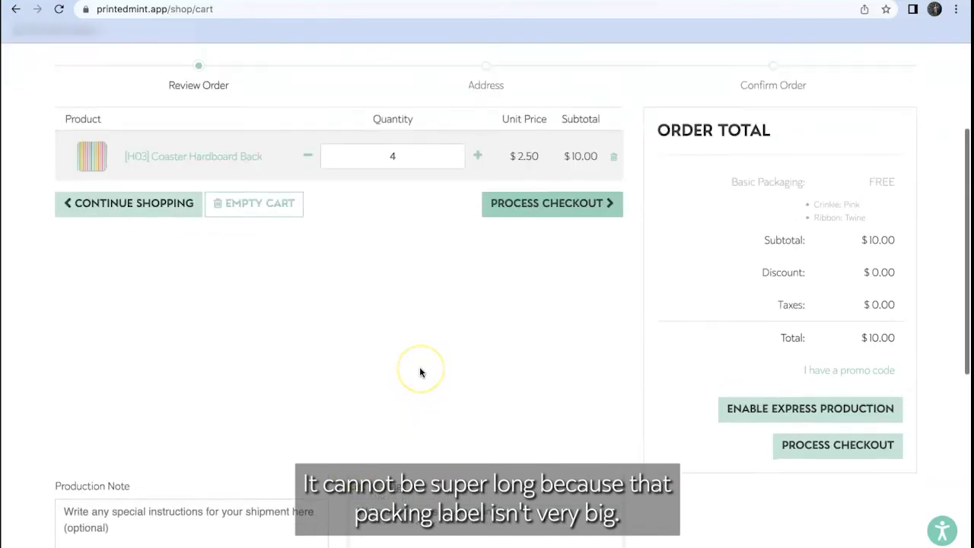
scroll(419, 370, "down", 1)
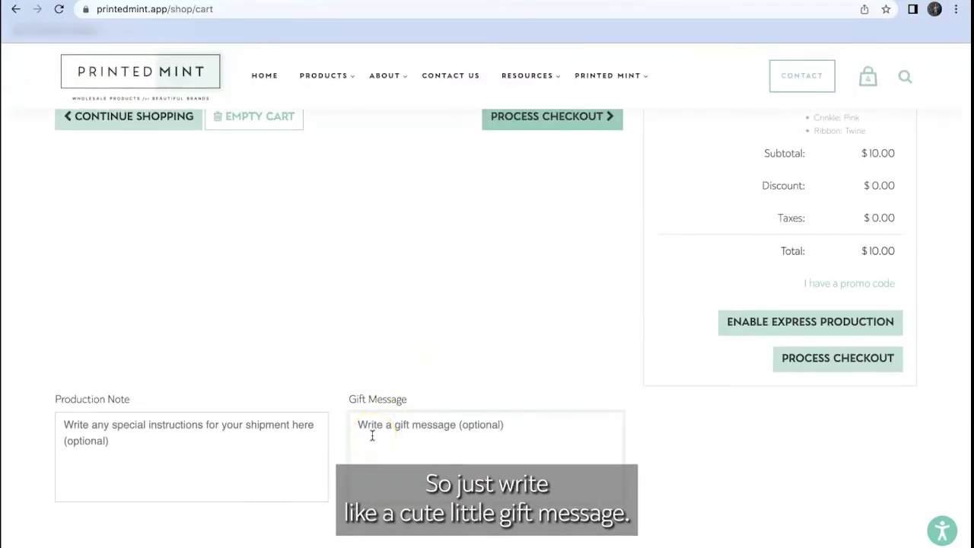
- Proceed from the cart to checkout and select the saved Printed Mint contact as the shipping address
scroll(372, 434, "up", 2)
left_click(576, 288)
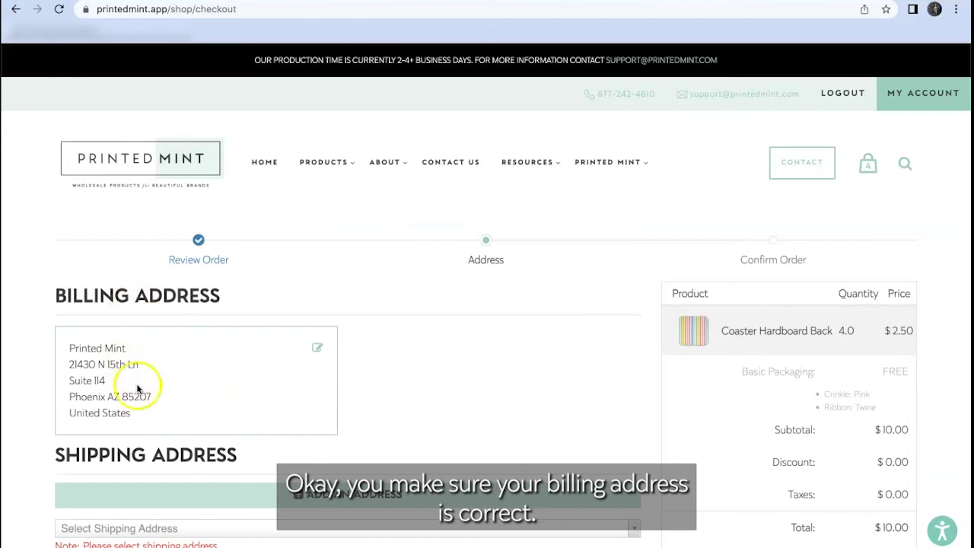
scroll(137, 391, "down", 2)
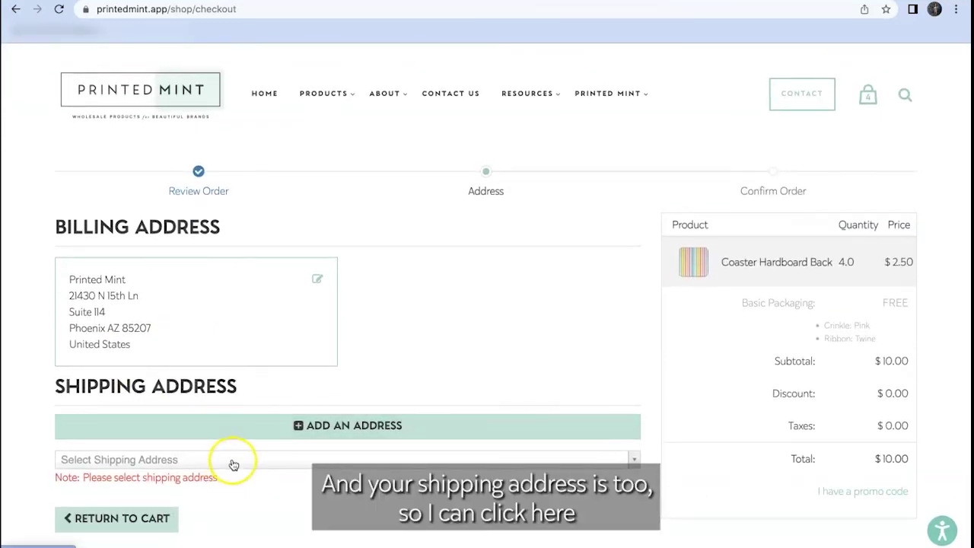
left_click(234, 461)
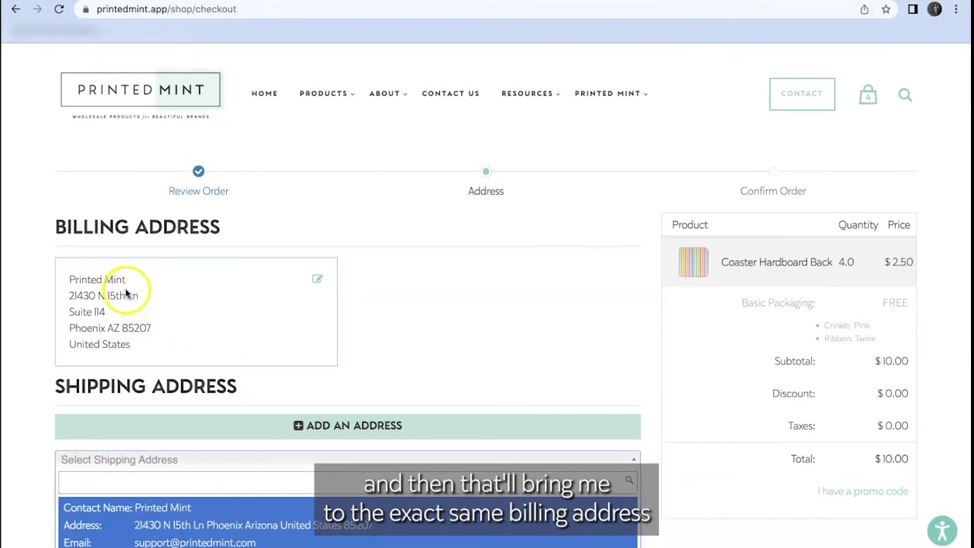
left_click(173, 536)
scroll(599, 344, "down", 2)
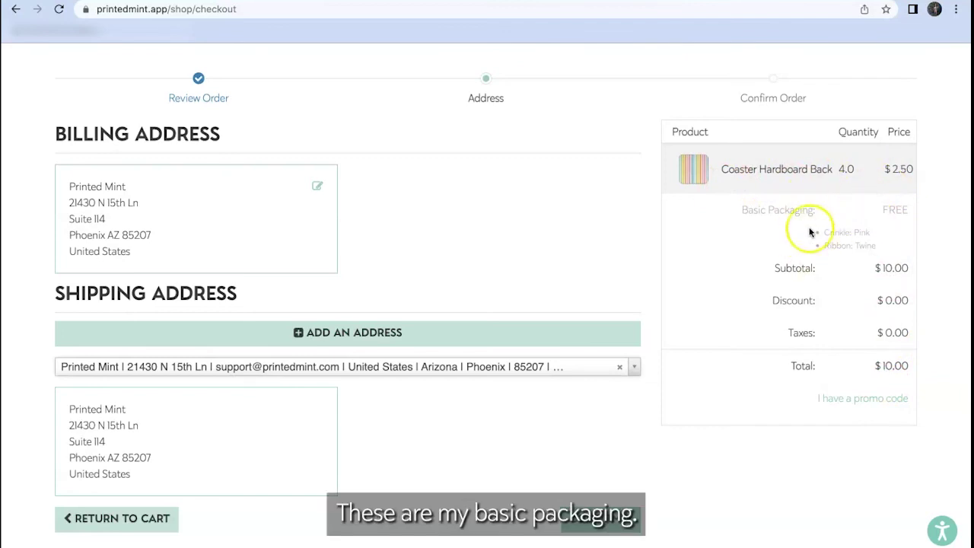
- Confirm the addresses and pay for the order from the wallet, keeping Contiguous US Flat Rate delivery
left_click(581, 517)
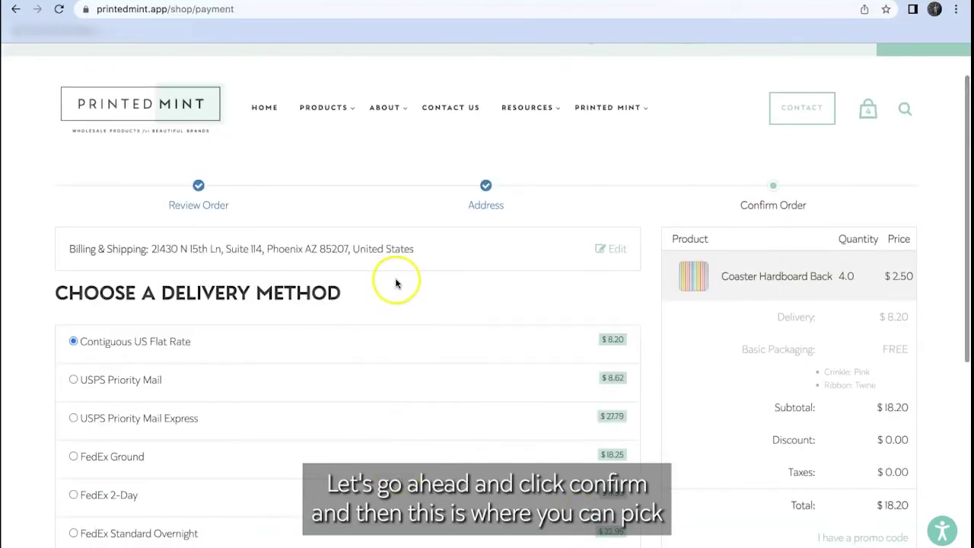
scroll(373, 296, "down", 5)
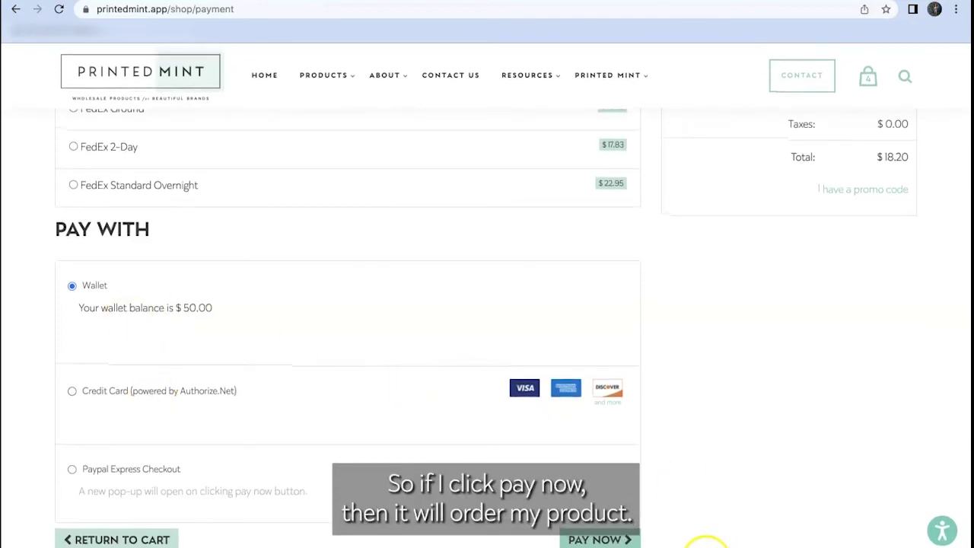
left_click(609, 539)
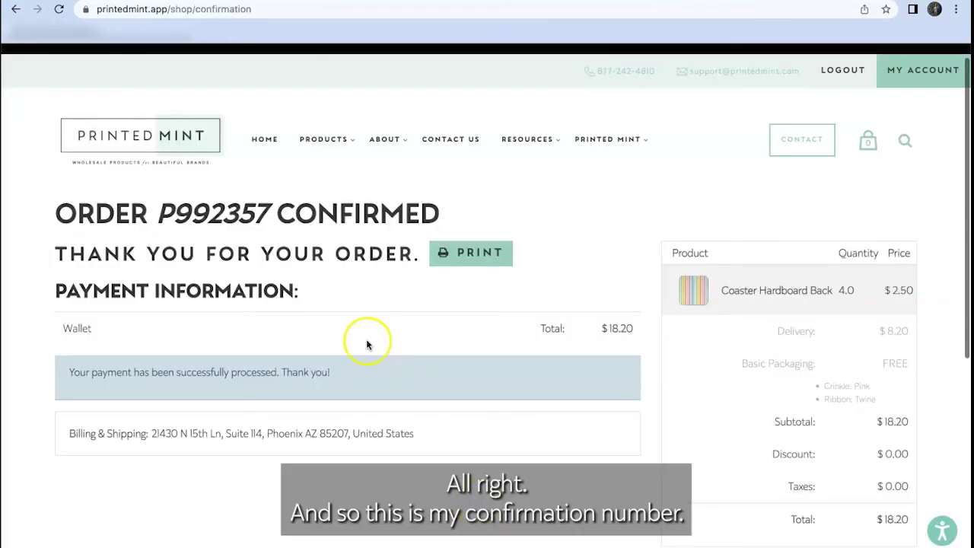
- Review the order number, payment information and order summary on the confirmation page
left_click(250, 268)
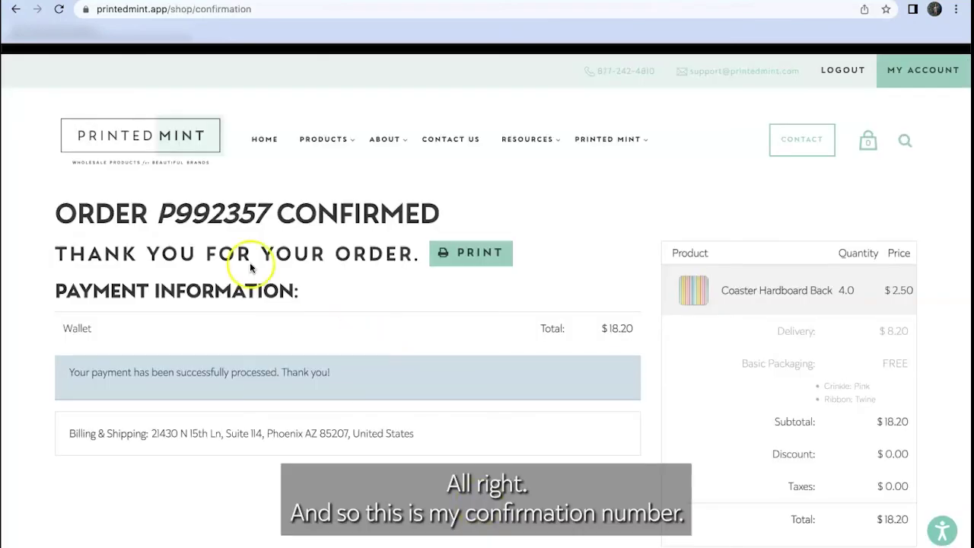
left_click_drag(157, 216, 279, 215)
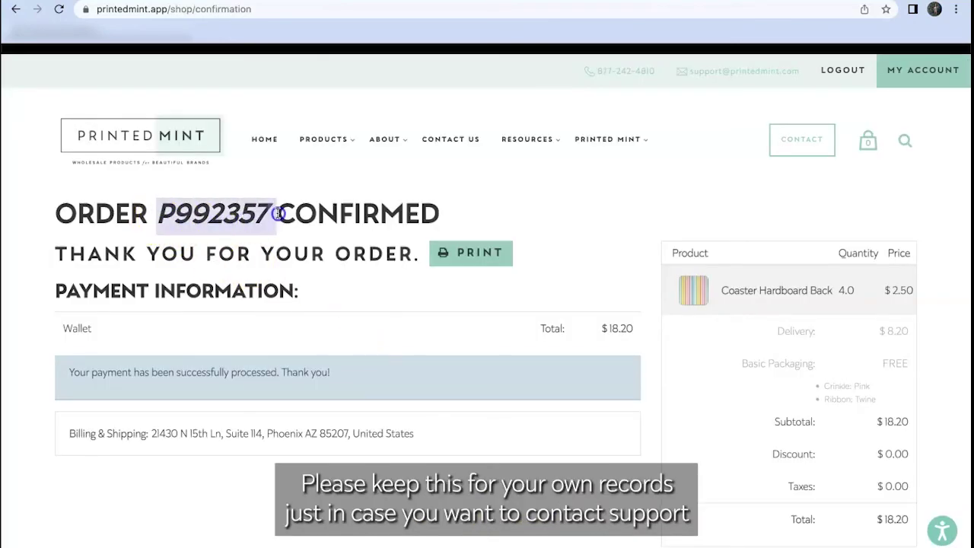
left_click(279, 214)
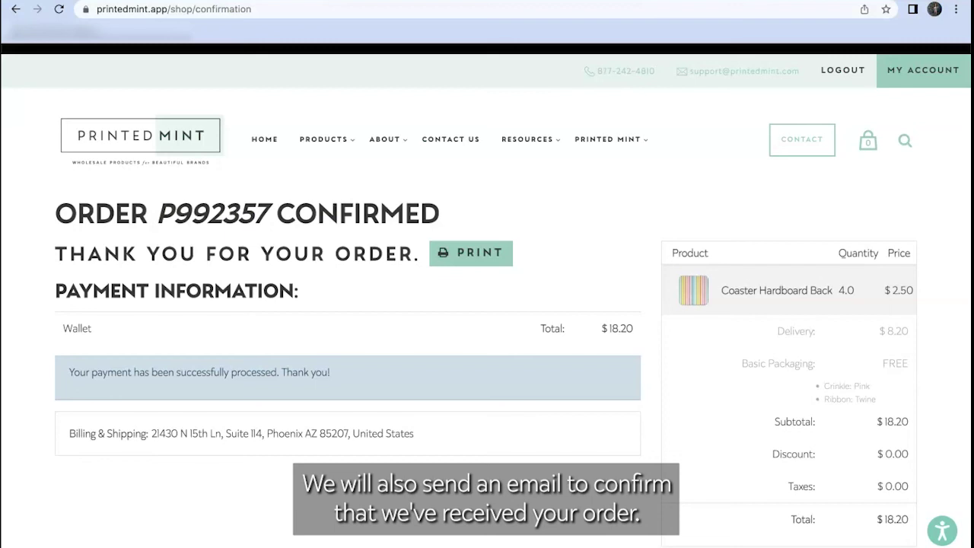
scroll(486, 410, "down", 1)
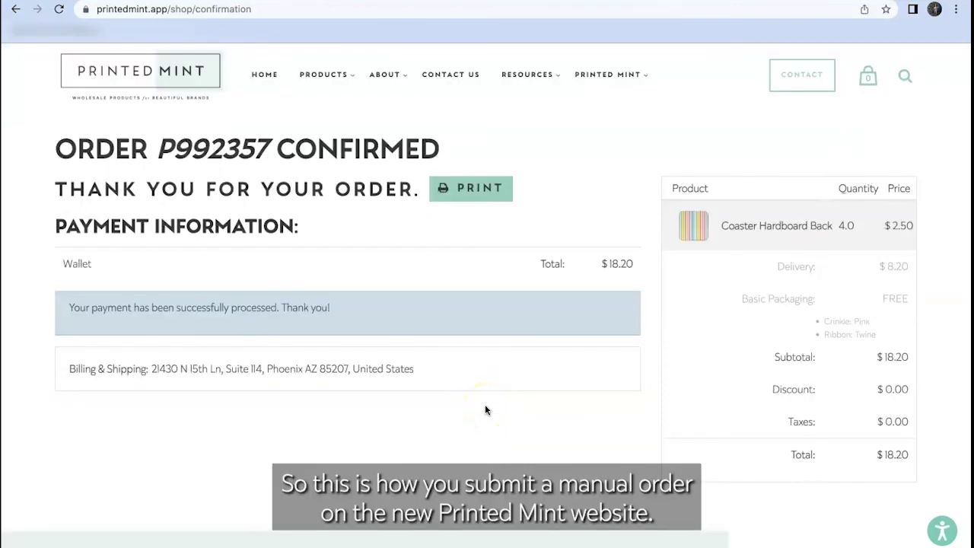